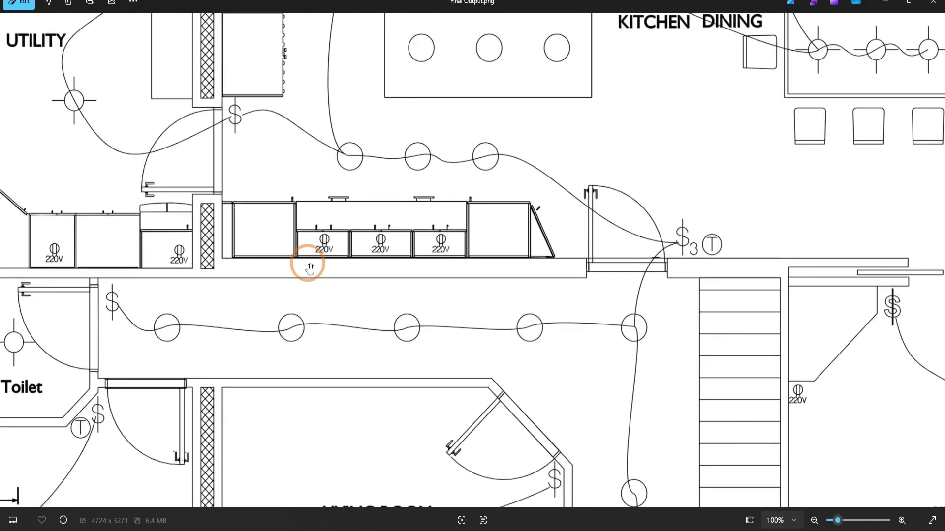
Step: Zoom the floor plan render in Photos from 29% to 100% to inspect wiring and symbols
{"action": "scroll", "coordinate": [310, 268], "scroll_direction": "down", "scroll_amount": 5}
{"action": "scroll", "coordinate": [382, 321], "scroll_direction": "up", "scroll_amount": 5}
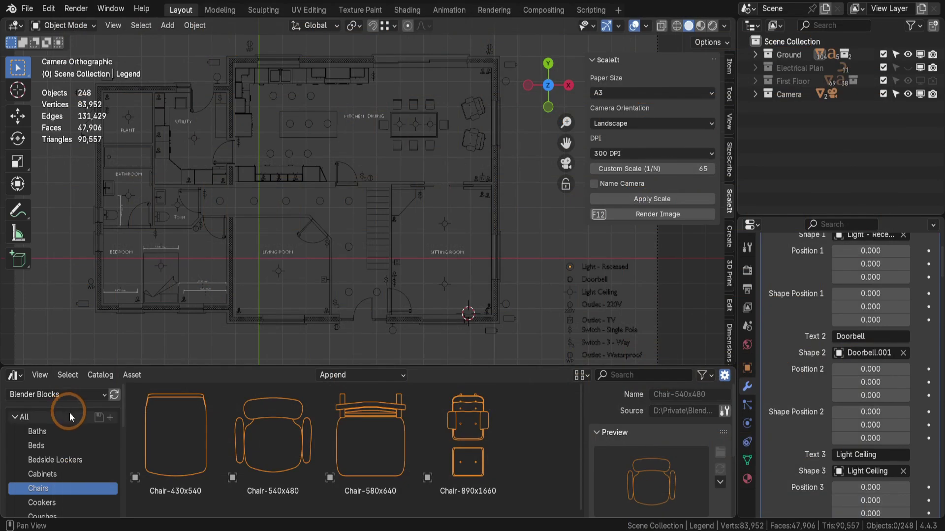
Step: Drag the Chair-540x480 asset from the library into the floor plan's living room
{"action": "scroll", "coordinate": [66, 433], "scroll_direction": "down", "scroll_amount": 10}
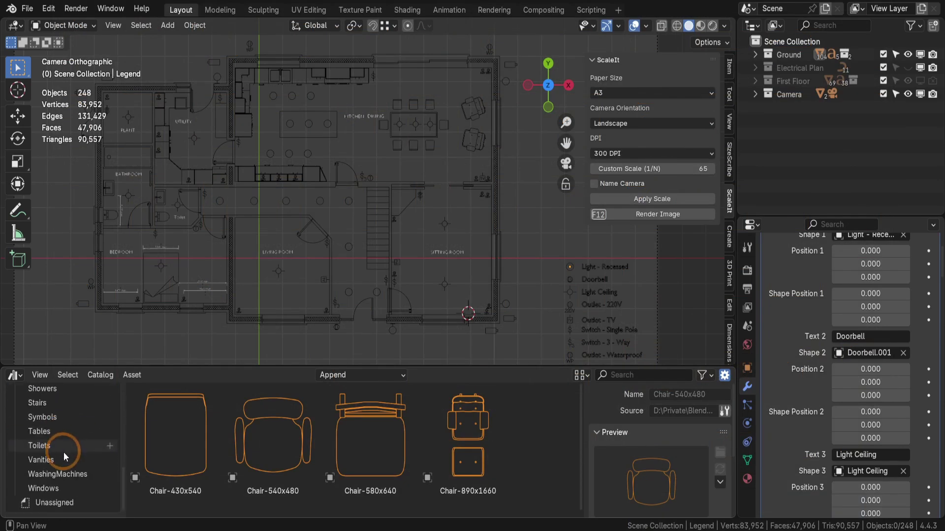
{"action": "scroll", "coordinate": [63, 453], "scroll_direction": "up", "scroll_amount": 10}
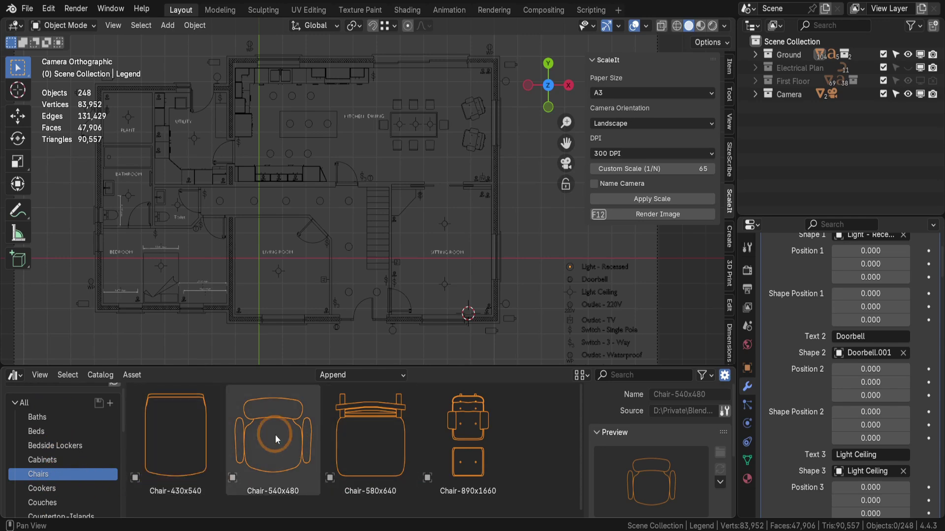
{"action": "left_click_drag", "start_coordinate": [254, 436], "coordinate": [257, 242]}
{"action": "scroll", "coordinate": [253, 238], "scroll_direction": "up", "scroll_amount": 5}
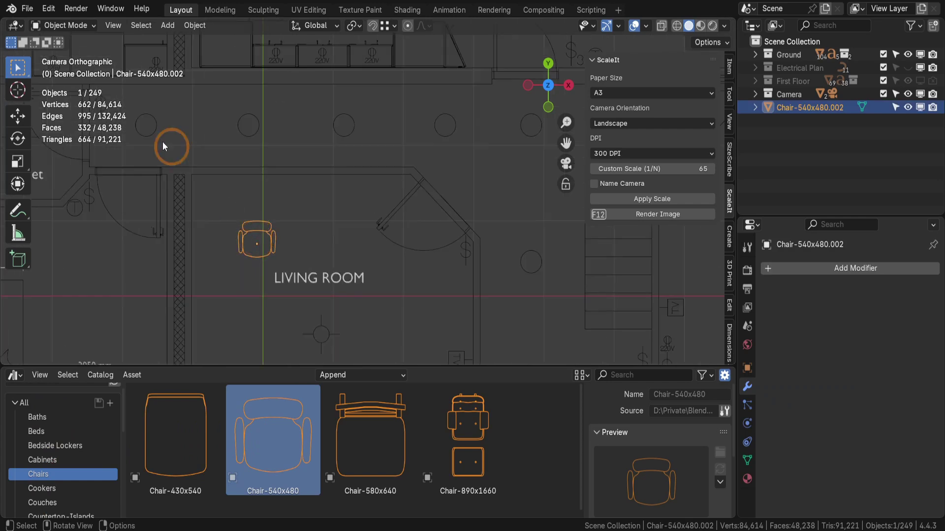
Step: Move the chair up and left, then rotate it about 38 degrees
{"action": "left_click", "coordinate": [17, 115]}
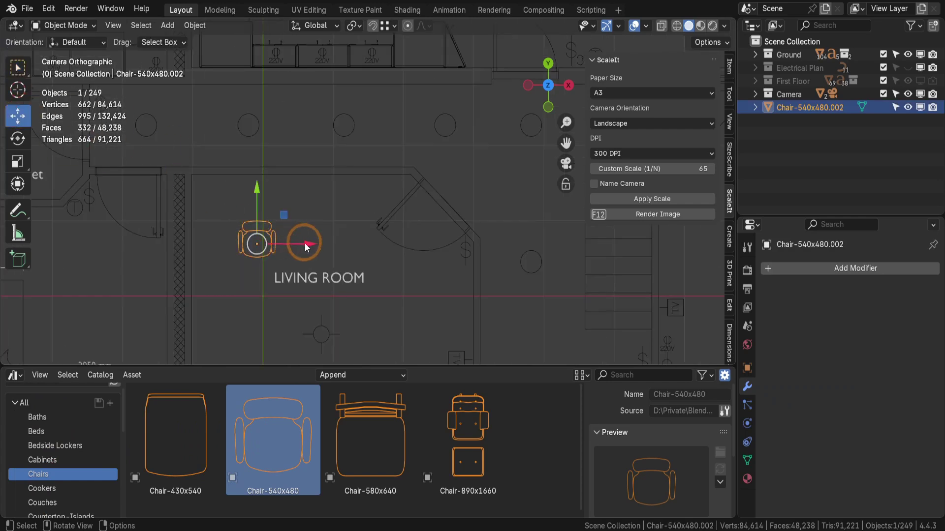
{"action": "left_click_drag", "start_coordinate": [305, 243], "coordinate": [220, 162]}
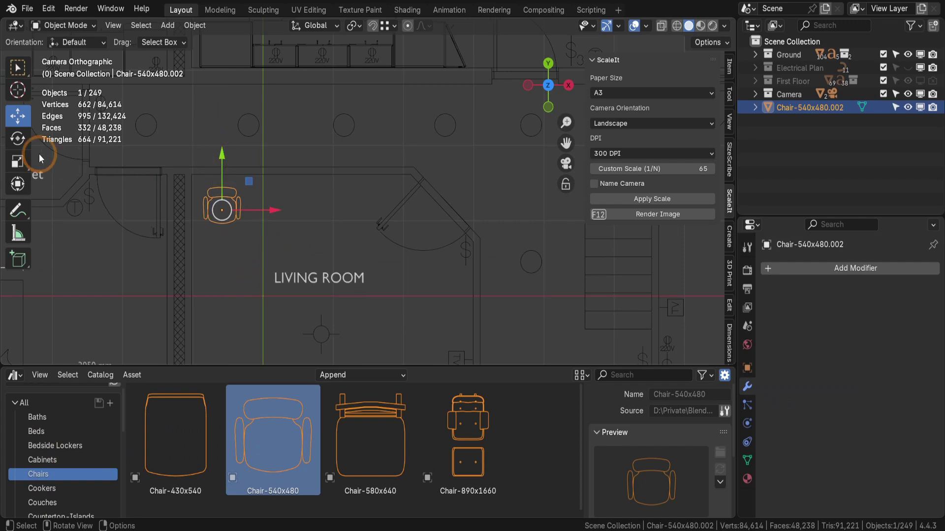
{"action": "left_click", "coordinate": [18, 138]}
{"action": "left_click_drag", "start_coordinate": [255, 231], "coordinate": [271, 204]}
{"action": "left_click", "coordinate": [18, 67]}
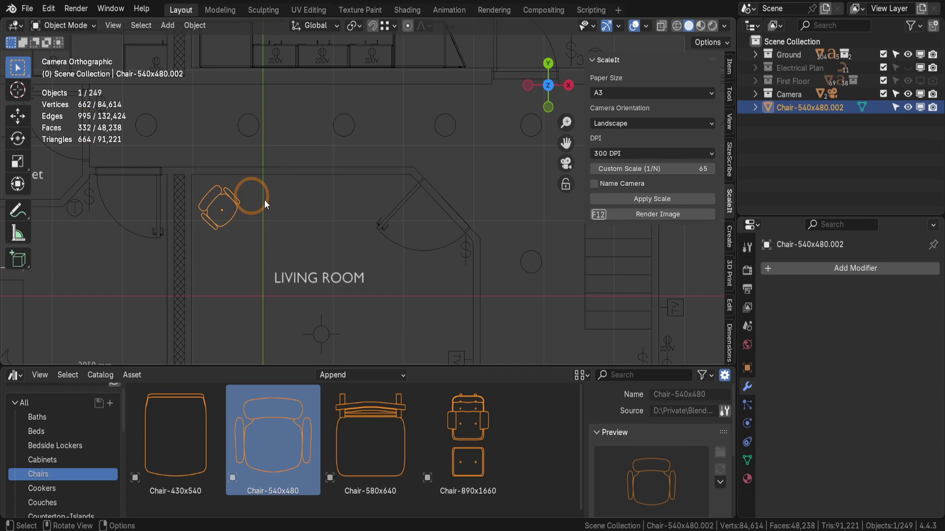
{"action": "scroll", "coordinate": [260, 217], "scroll_direction": "down", "scroll_amount": 4}
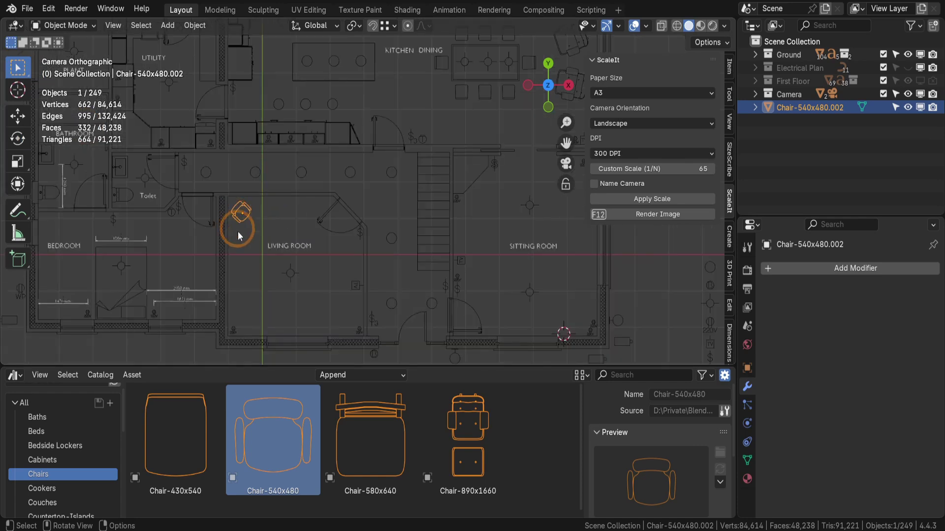
Step: Show the Symbols catalog in the Asset Browser
{"action": "scroll", "coordinate": [74, 433], "scroll_direction": "down", "scroll_amount": 7}
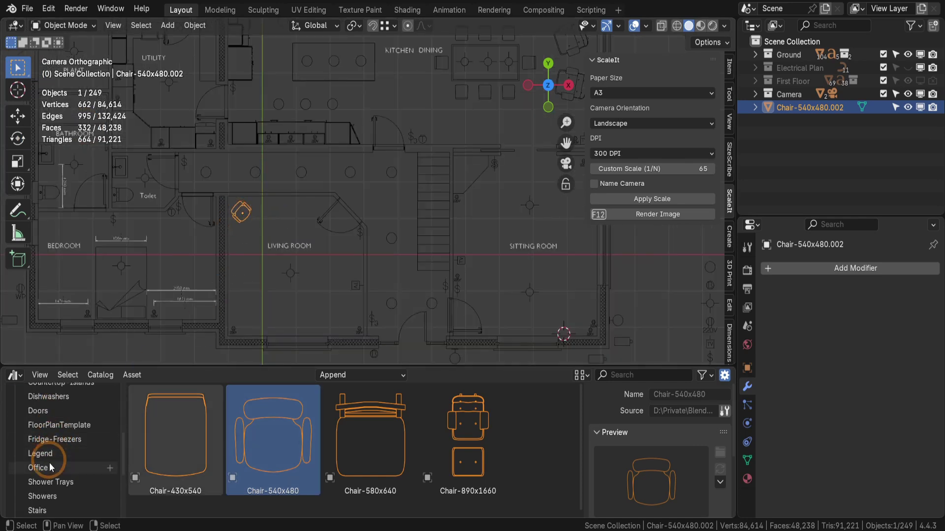
{"action": "scroll", "coordinate": [49, 468], "scroll_direction": "down", "scroll_amount": 5}
{"action": "left_click", "coordinate": [46, 417]}
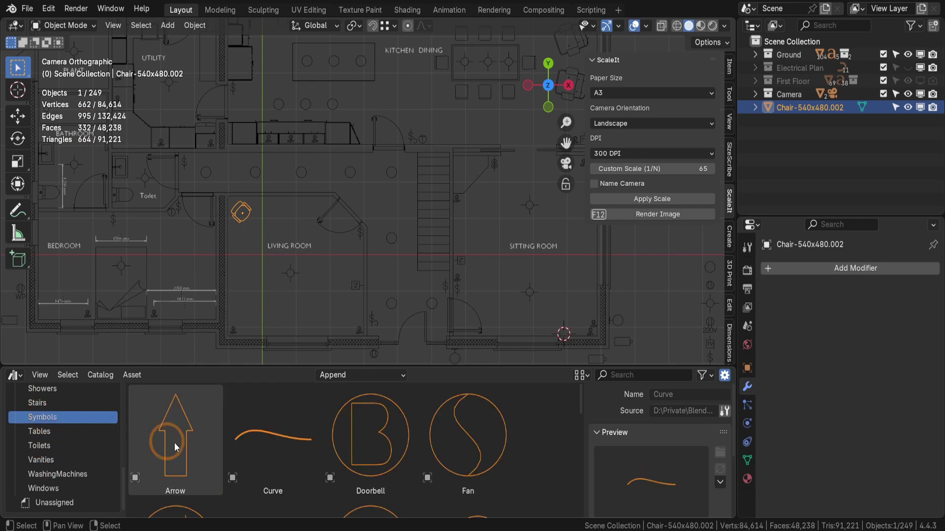
Step: Select the legend to bring up its GN - Legend modifier settings
{"action": "scroll", "coordinate": [264, 450], "scroll_direction": "down", "scroll_amount": 5}
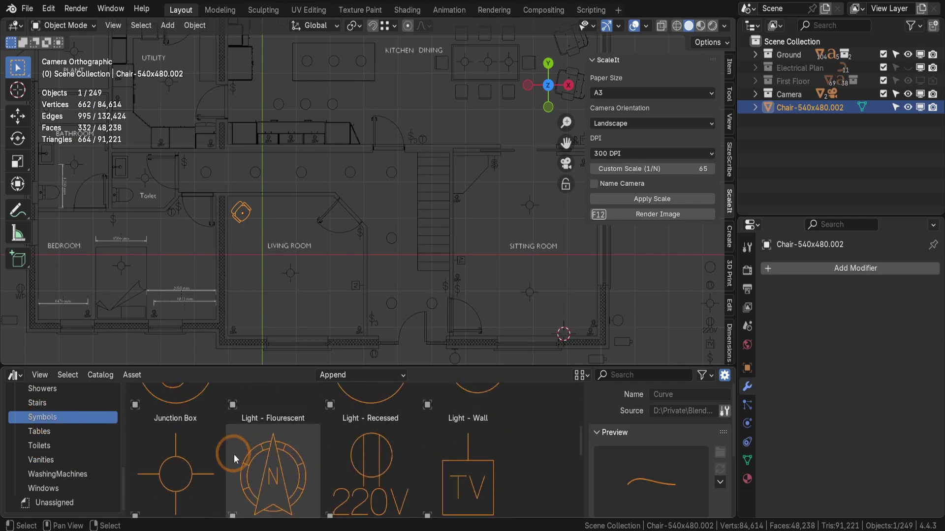
{"action": "scroll", "coordinate": [234, 454], "scroll_direction": "up", "scroll_amount": 5}
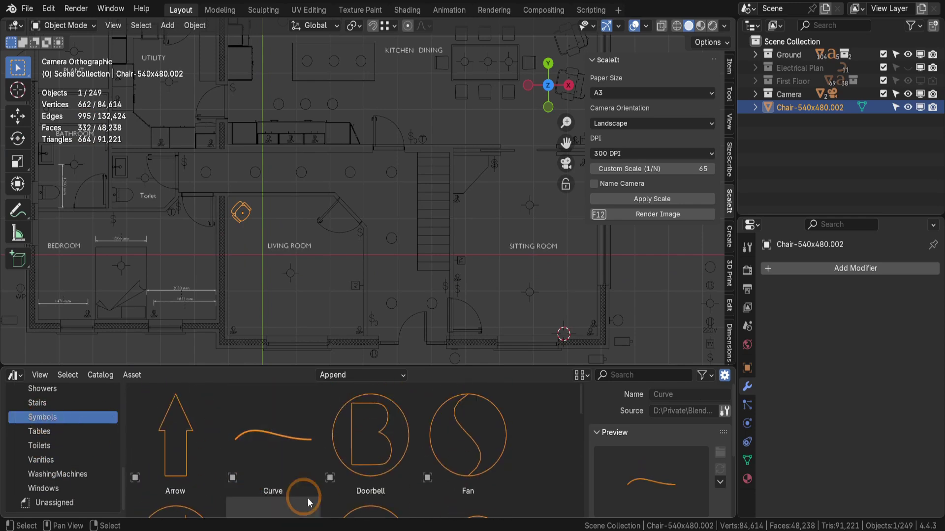
{"action": "scroll", "coordinate": [239, 264], "scroll_direction": "down", "scroll_amount": 3}
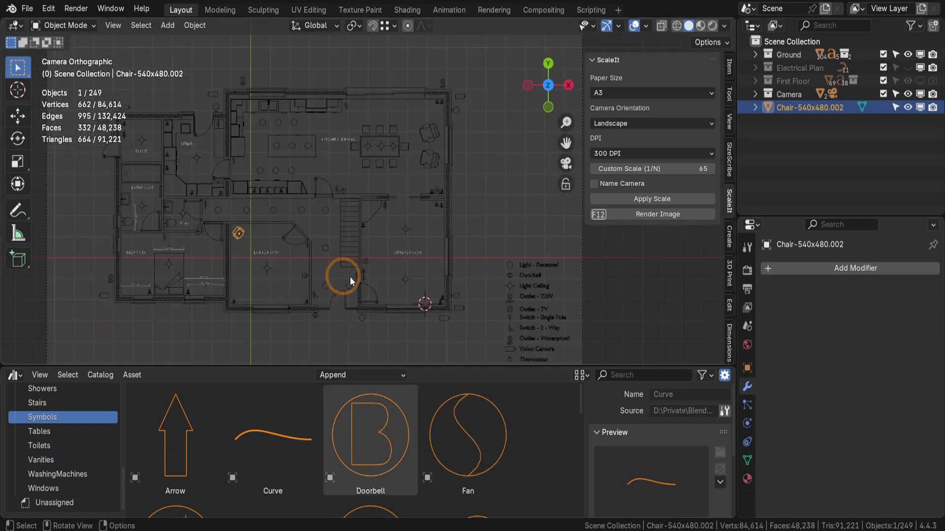
{"action": "left_click", "coordinate": [527, 271]}
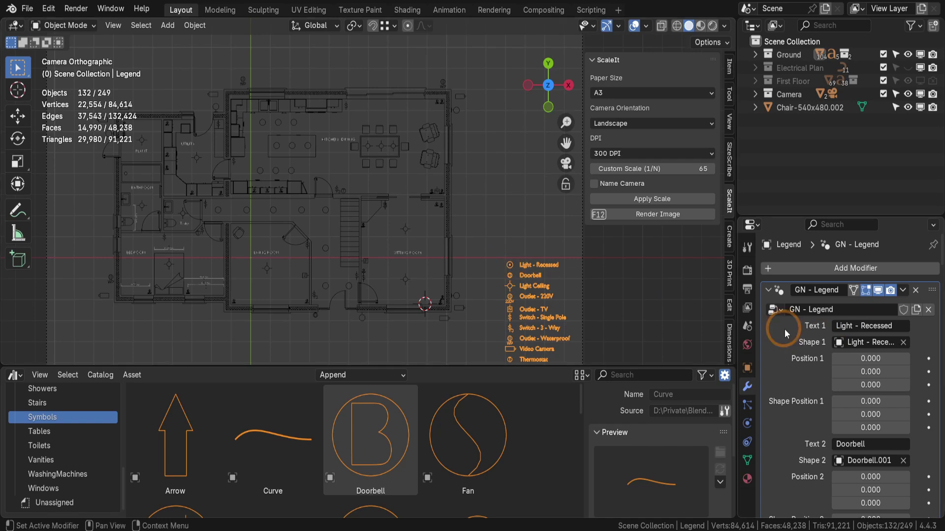
Step: Clear Shape 1 and rename the first legend label to 'Video Camera'
{"action": "left_click", "coordinate": [903, 343]}
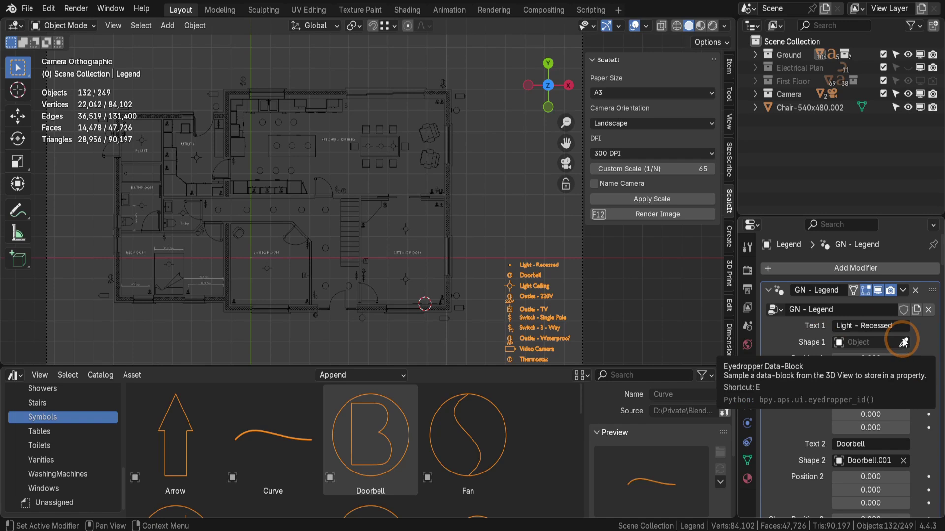
{"action": "left_click", "coordinate": [900, 326]}
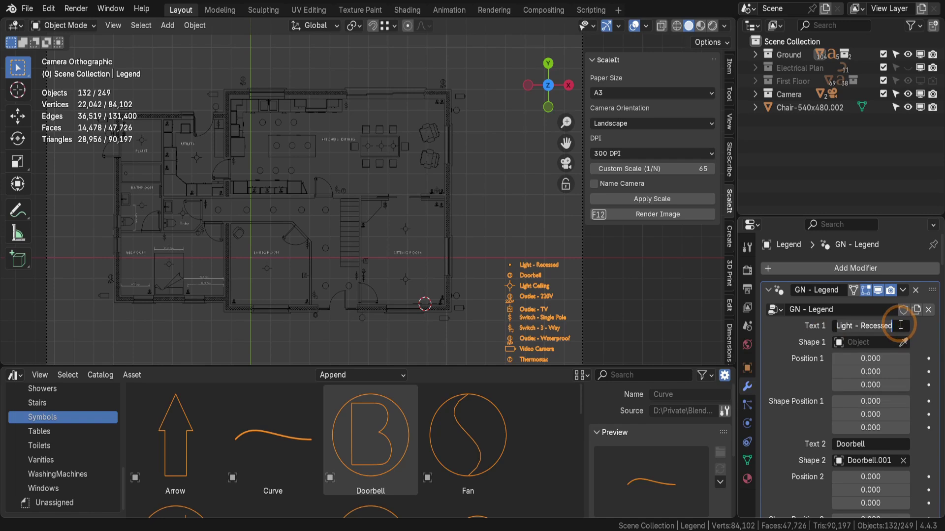
{"action": "type", "text": "Video "}
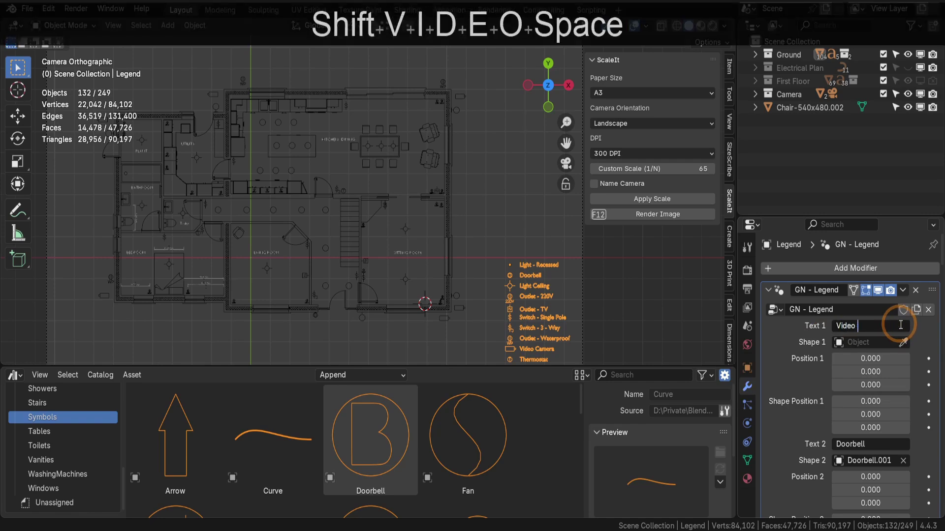
{"action": "type", "text": "Camera"}
{"action": "key", "text": "Return"}
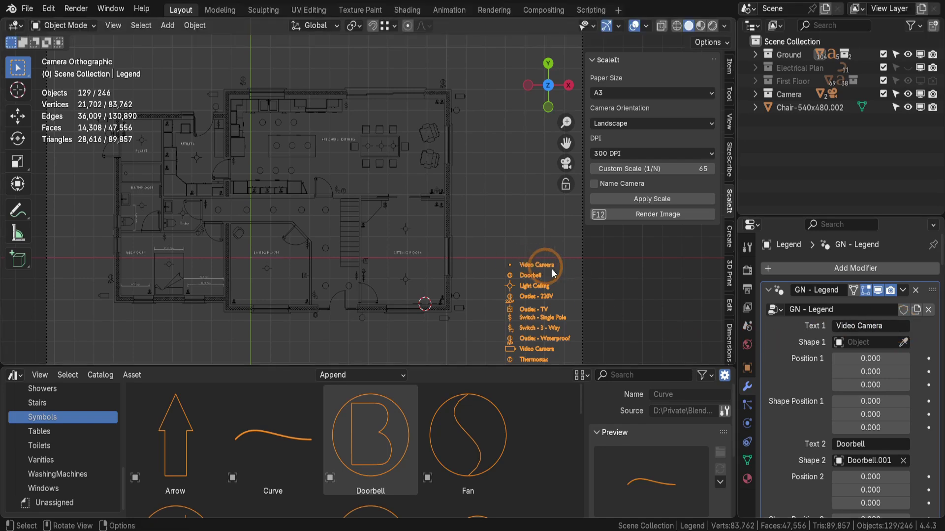
Step: Eyedrop the Video Camera object as Shape 1 and nudge Position 1 slightly
{"action": "left_click", "coordinate": [903, 342]}
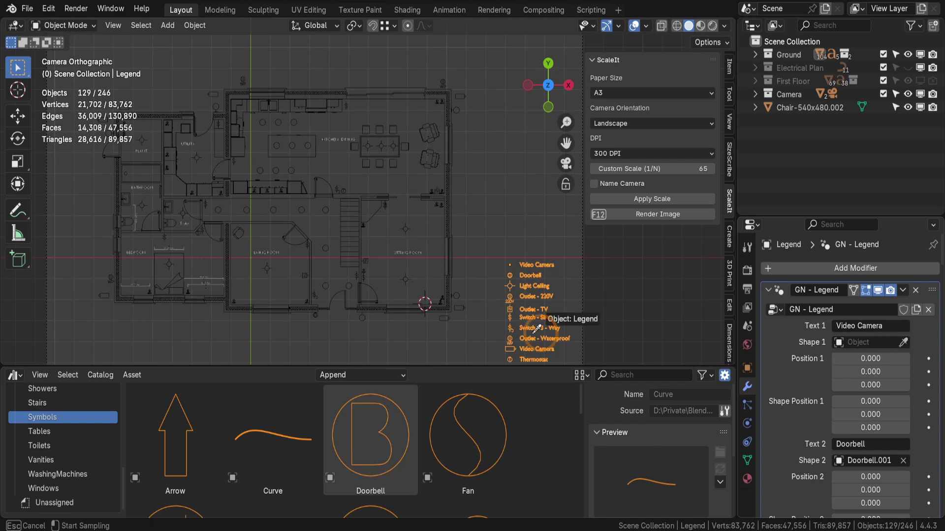
{"action": "left_click", "coordinate": [462, 309]}
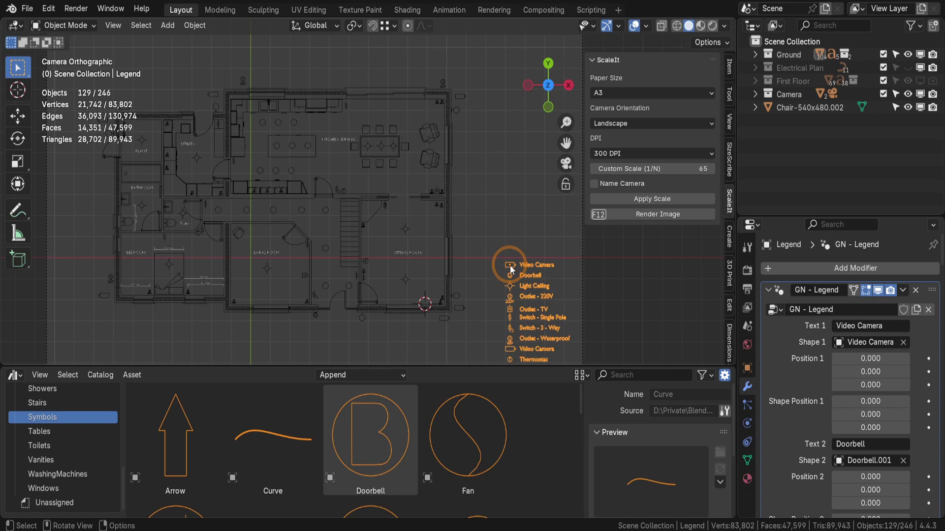
{"action": "left_click_drag", "start_coordinate": [871, 371], "coordinate": [84, 362]}
{"action": "left_click_drag", "start_coordinate": [870, 358], "coordinate": [99, 360]}
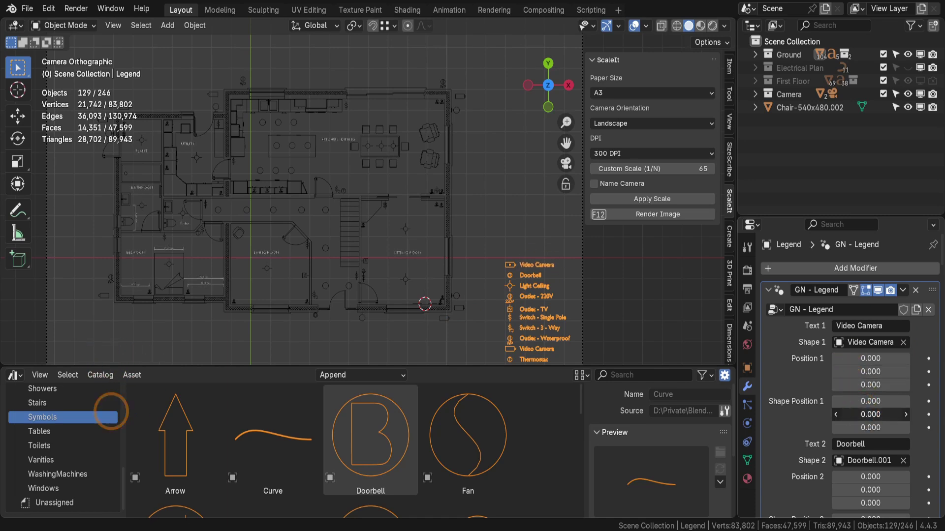
Step: Select the Curve asset and unhide the Electrical Plan collection in the Outliner
{"action": "left_click_drag", "start_coordinate": [111, 412], "coordinate": [113, 409]}
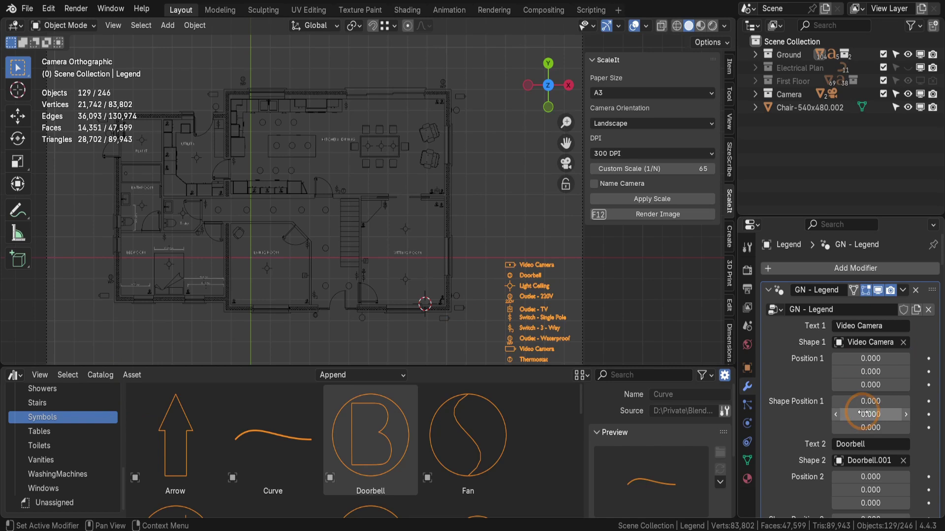
{"action": "left_click", "coordinate": [275, 419]}
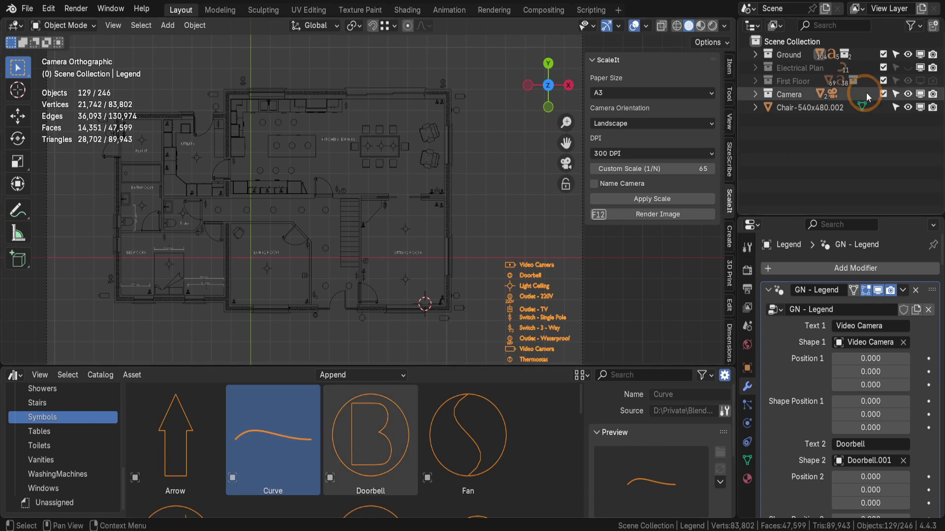
{"action": "left_click", "coordinate": [900, 72]}
{"action": "left_click", "coordinate": [906, 68]}
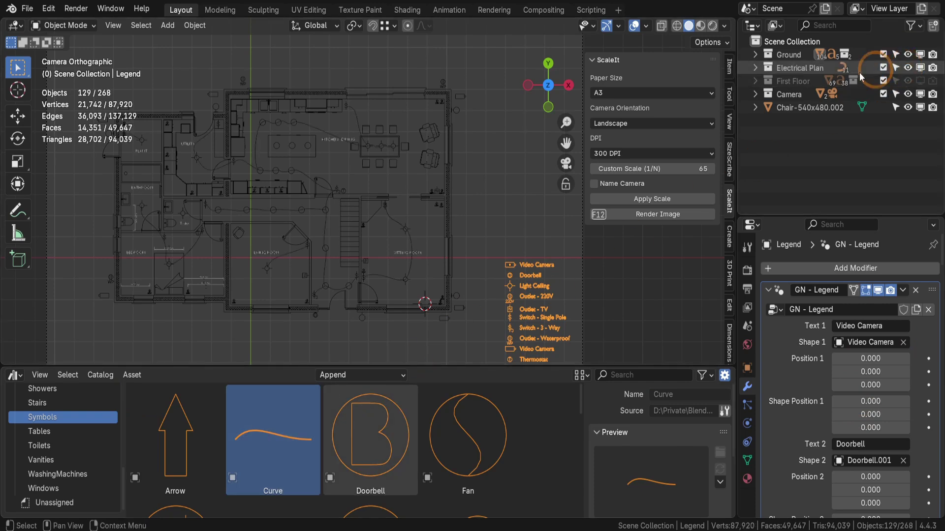
{"action": "left_click", "coordinate": [409, 181]}
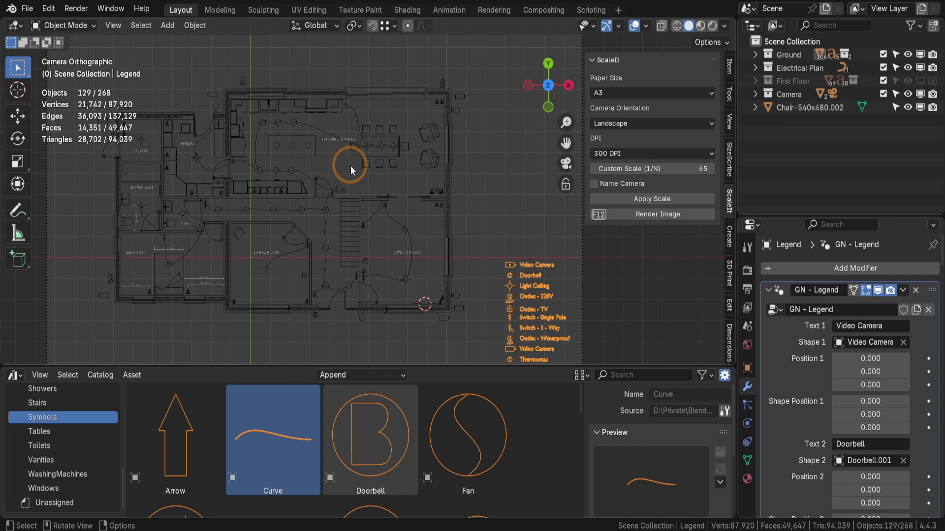
Step: Select the Camera and apply a ScaleIt custom scale of 67 instead of 65
{"action": "scroll", "coordinate": [362, 174], "scroll_direction": "down", "scroll_amount": 2}
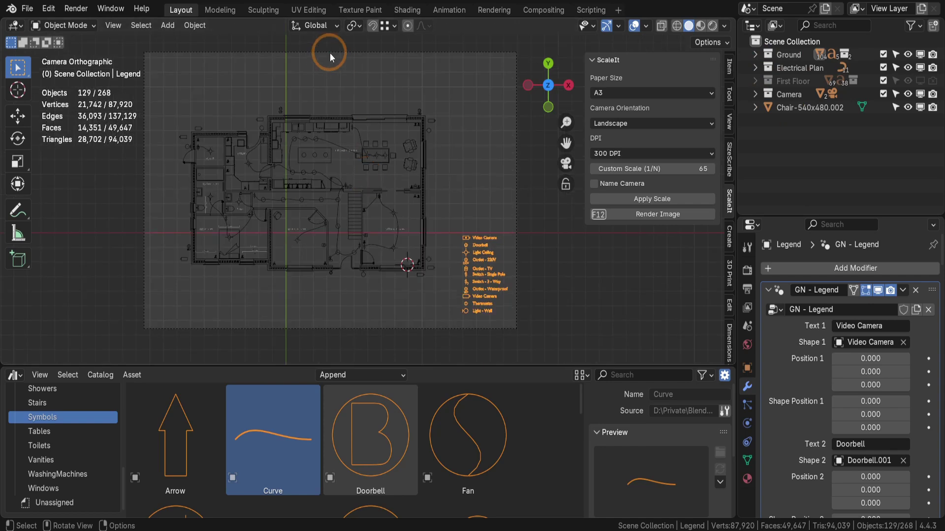
{"action": "left_click", "coordinate": [322, 51]}
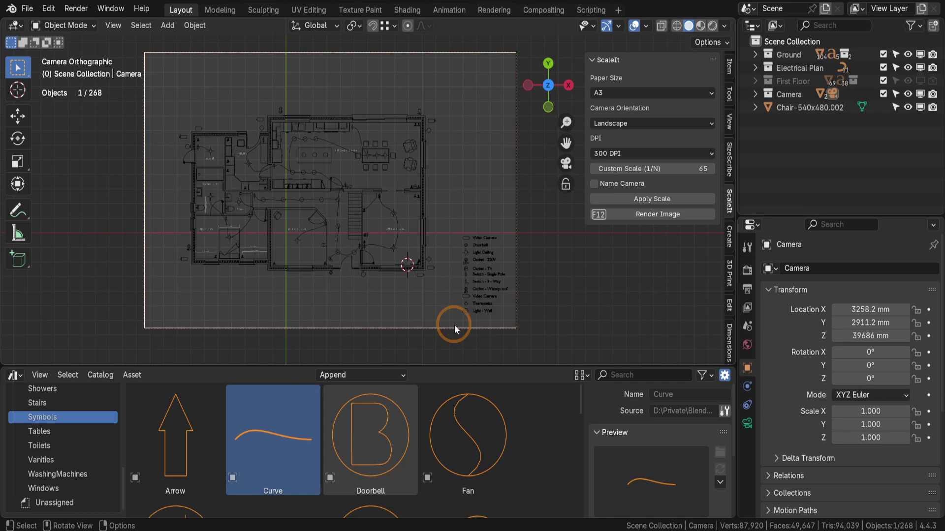
{"action": "left_click", "coordinate": [454, 325]}
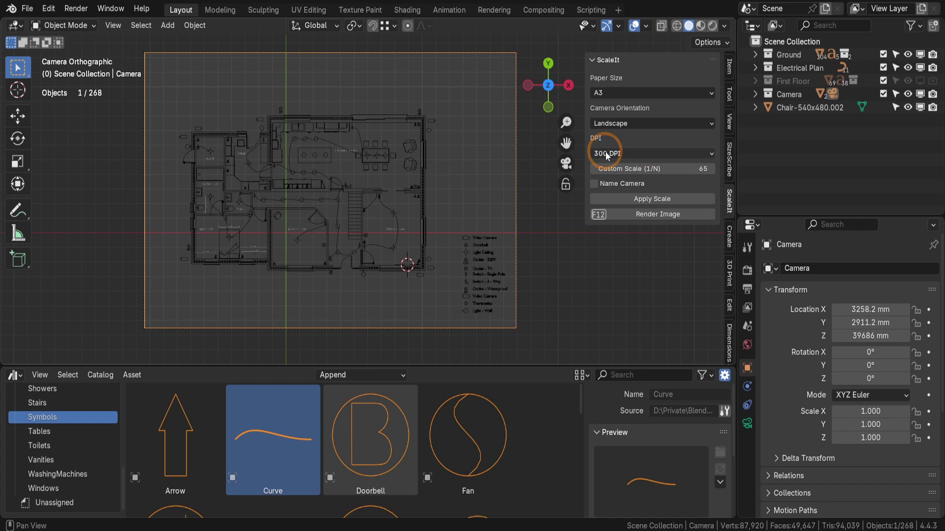
{"action": "left_click", "coordinate": [645, 168]}
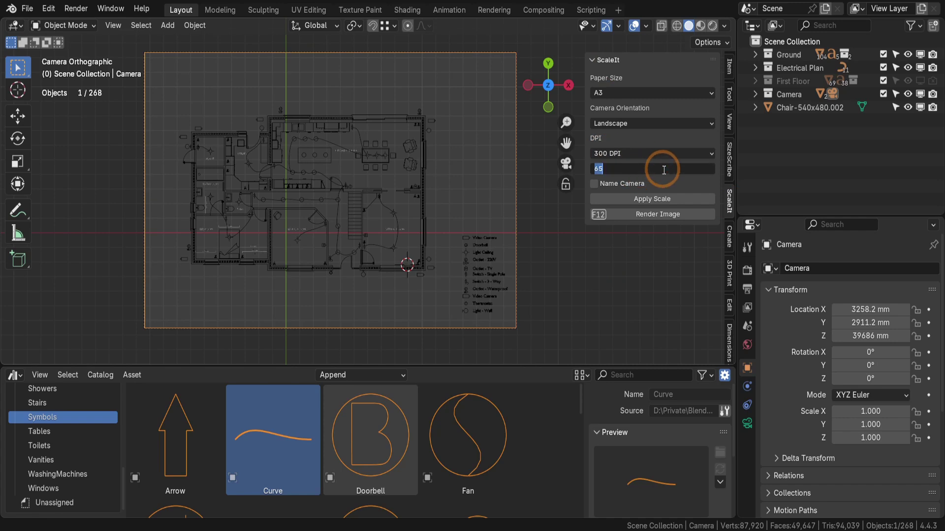
{"action": "type", "text": "67"}
{"action": "key", "text": "Return"}
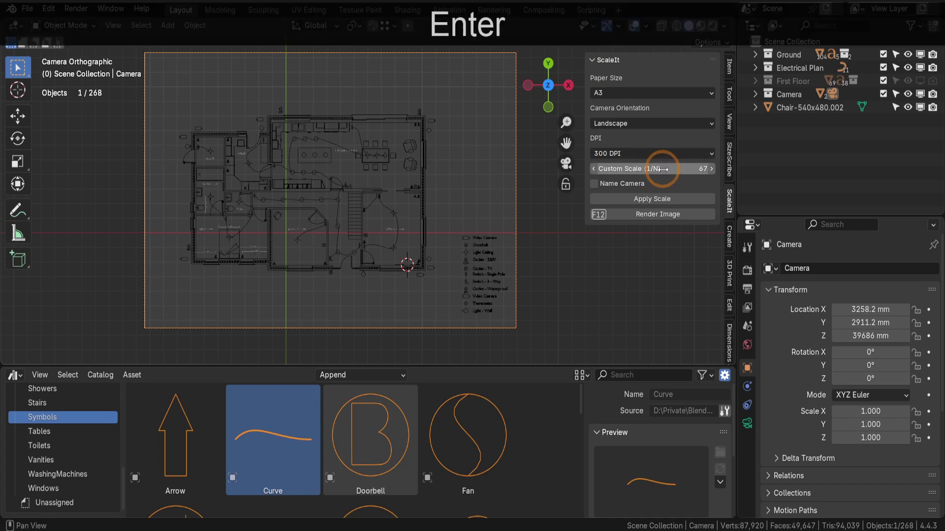
{"action": "left_click", "coordinate": [652, 199]}
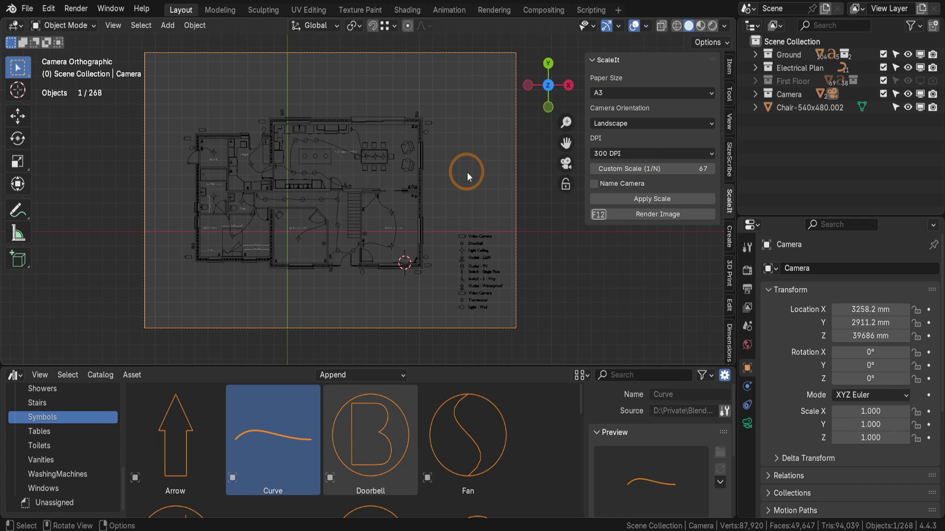
Step: Review Freestyle and Color Management in Render Properties, then render the camera view as an image
{"action": "left_click", "coordinate": [747, 270]}
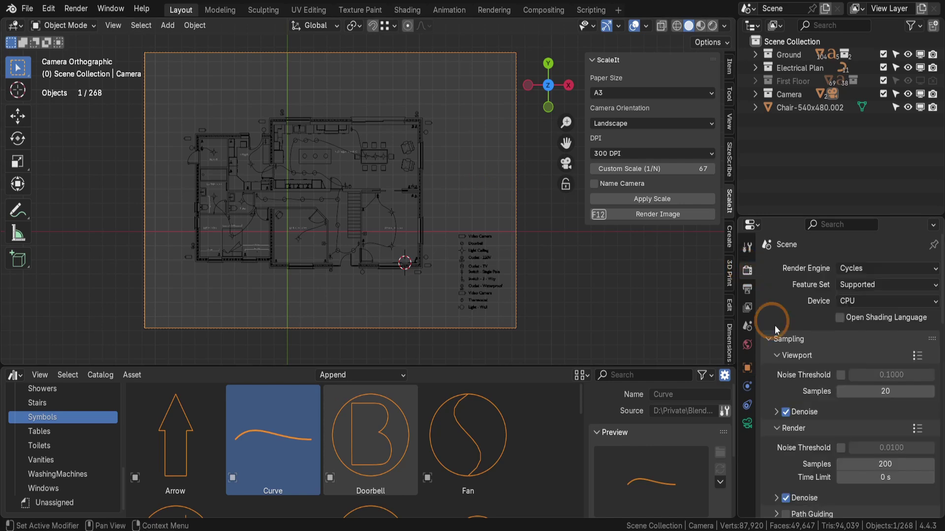
{"action": "scroll", "coordinate": [820, 439], "scroll_direction": "down", "scroll_amount": 10}
{"action": "scroll", "coordinate": [821, 440], "scroll_direction": "down", "scroll_amount": 10}
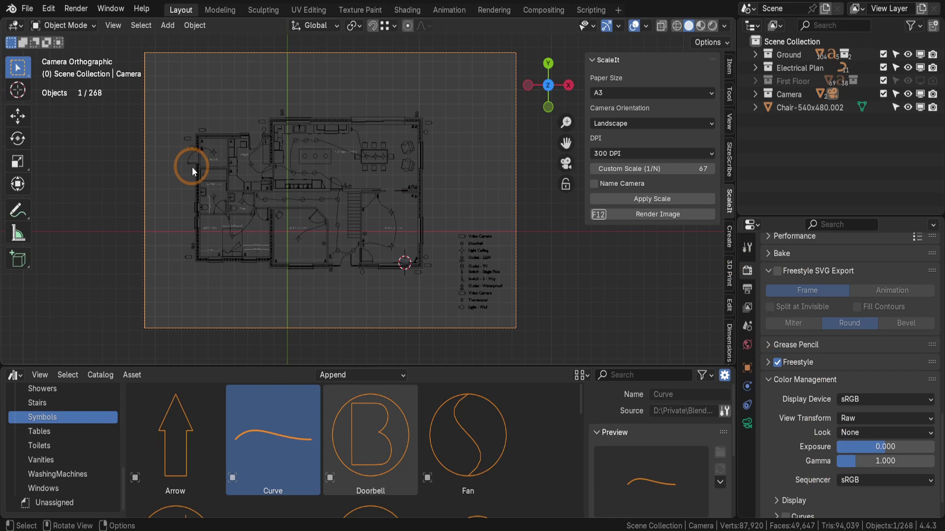
{"action": "left_click", "coordinate": [76, 8]}
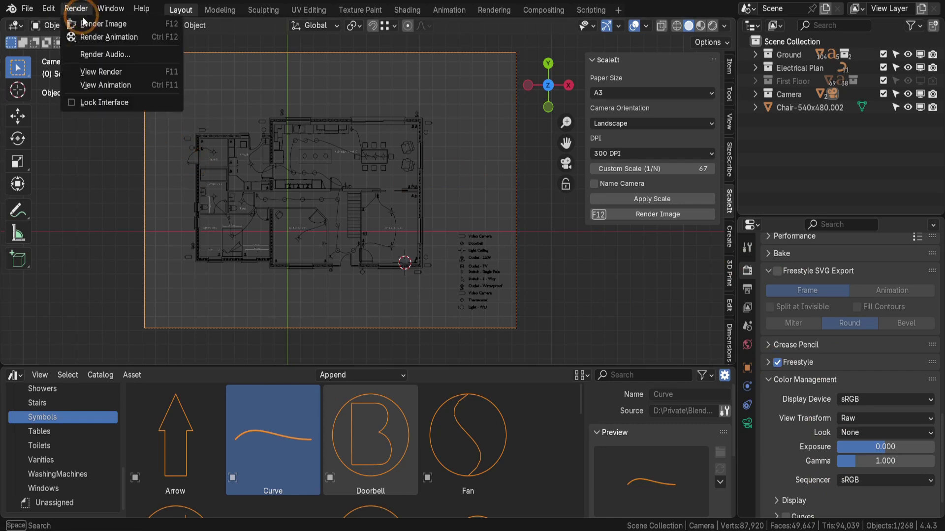
{"action": "left_click", "coordinate": [84, 22]}
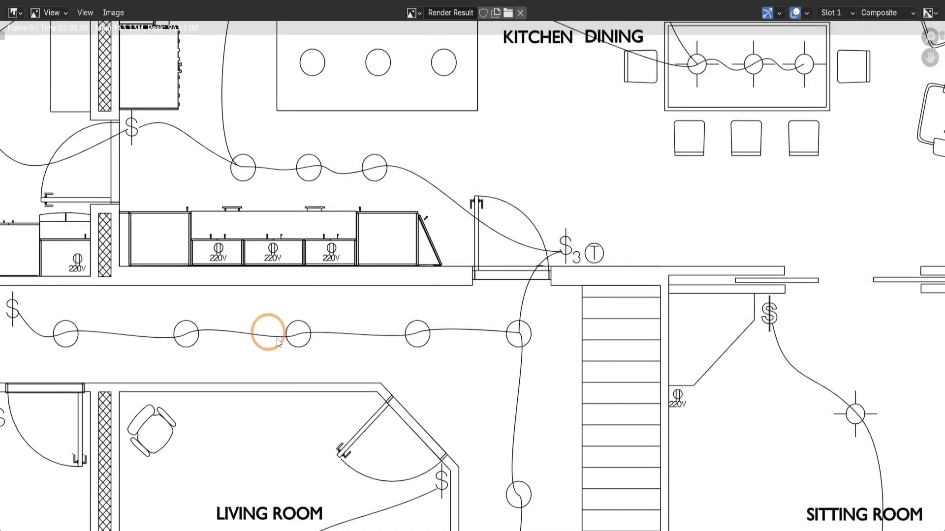
Step: Zoom out to show the full render with its legend and start saving the image
{"action": "scroll", "coordinate": [382, 316], "scroll_direction": "down", "scroll_amount": 5}
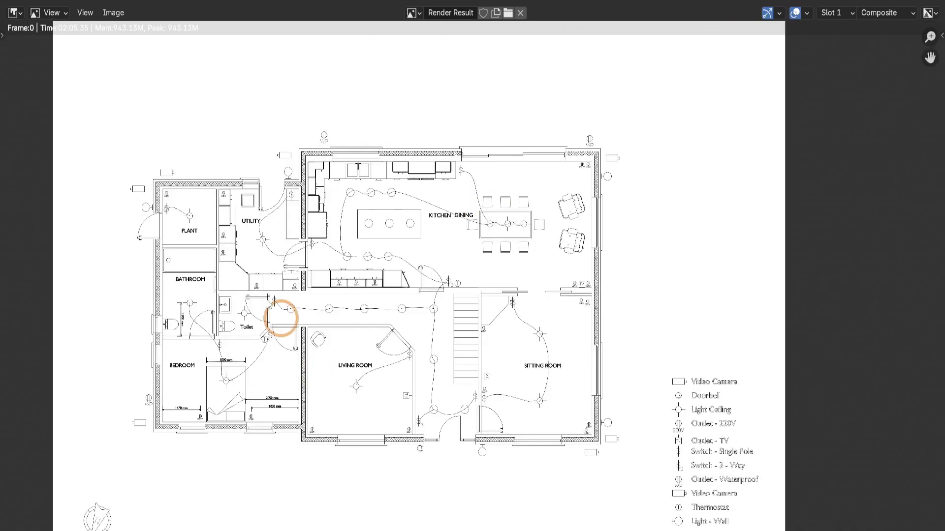
{"action": "left_click", "coordinate": [107, 9]}
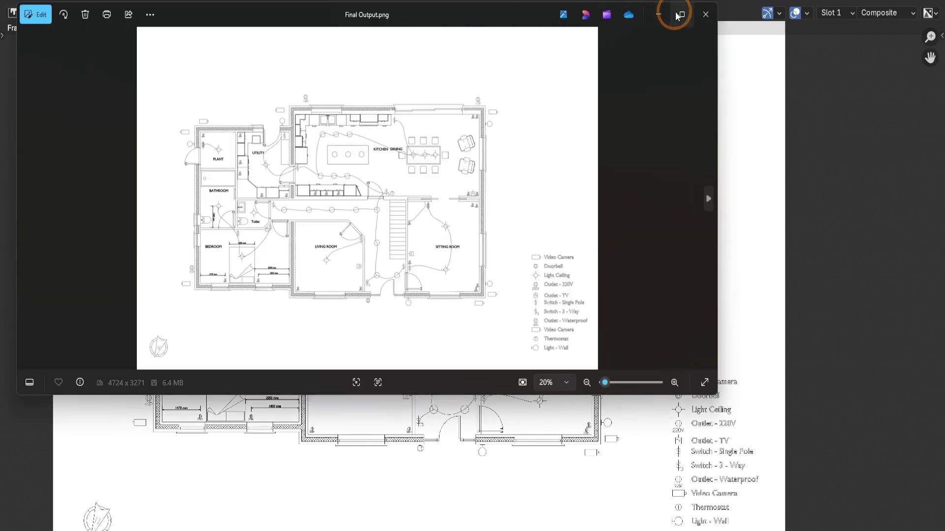
Step: Maximize Photos and inspect Final Output.png close up across the kitchen and hallway
{"action": "left_click", "coordinate": [679, 15]}
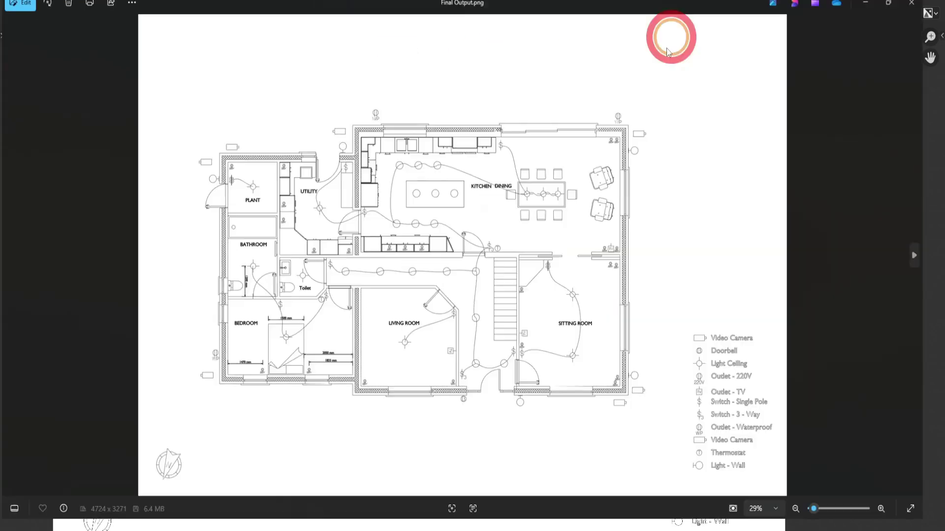
{"action": "scroll", "coordinate": [500, 237], "scroll_direction": "up", "scroll_amount": 8}
{"action": "scroll", "coordinate": [374, 282], "scroll_direction": "up", "scroll_amount": 3}
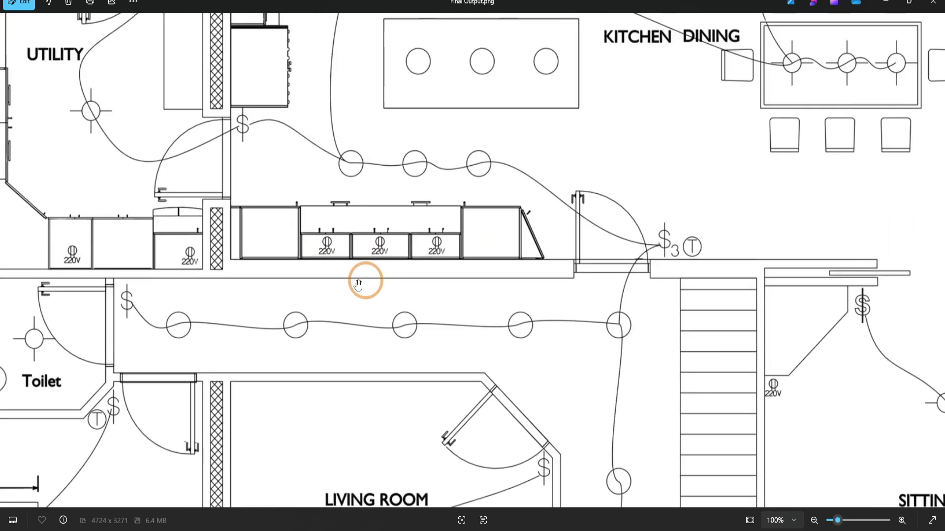
{"action": "left_click_drag", "start_coordinate": [348, 291], "coordinate": [301, 196]}
Step: Switch to Final Output_Colour.png and zoom to inspect the coloured plan
{"action": "key", "text": "Right"}
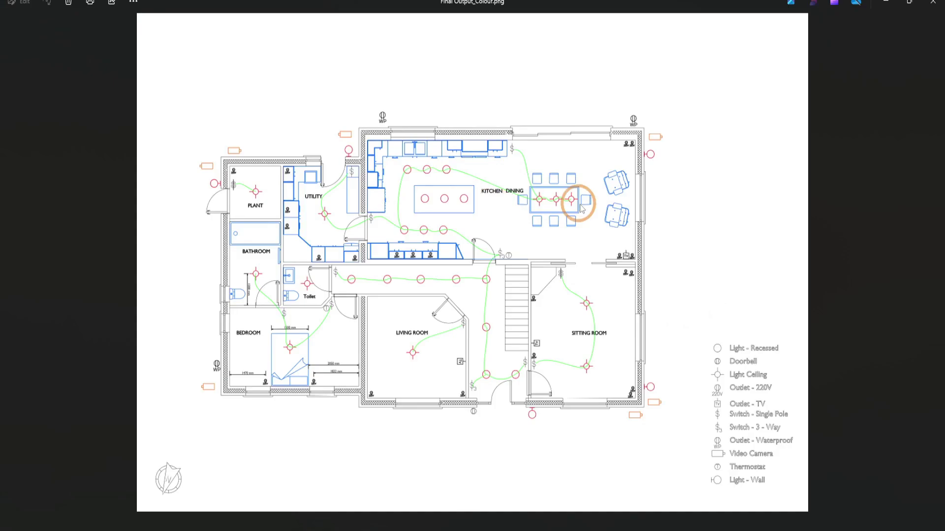
{"action": "scroll", "coordinate": [497, 219], "scroll_direction": "up", "scroll_amount": 4}
{"action": "scroll", "coordinate": [434, 265], "scroll_direction": "up", "scroll_amount": 2}
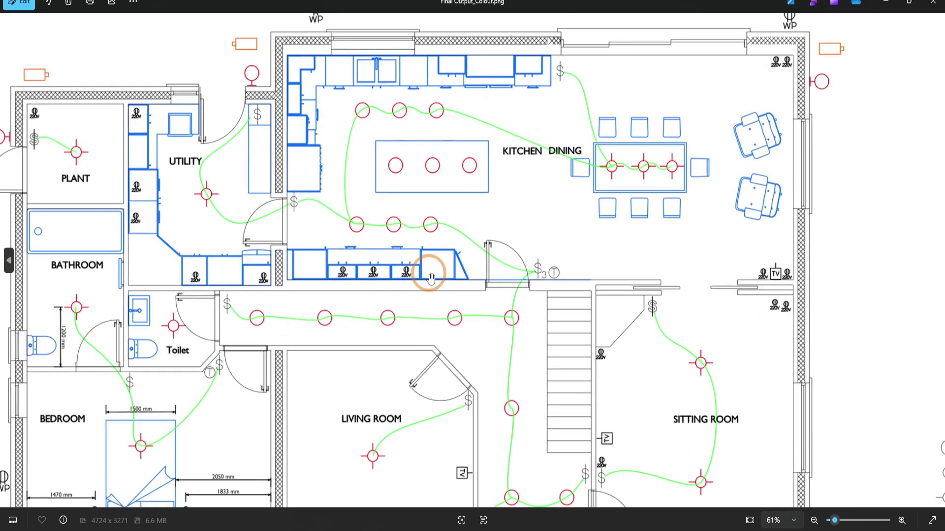
{"action": "scroll", "coordinate": [431, 278], "scroll_direction": "down", "scroll_amount": 2}
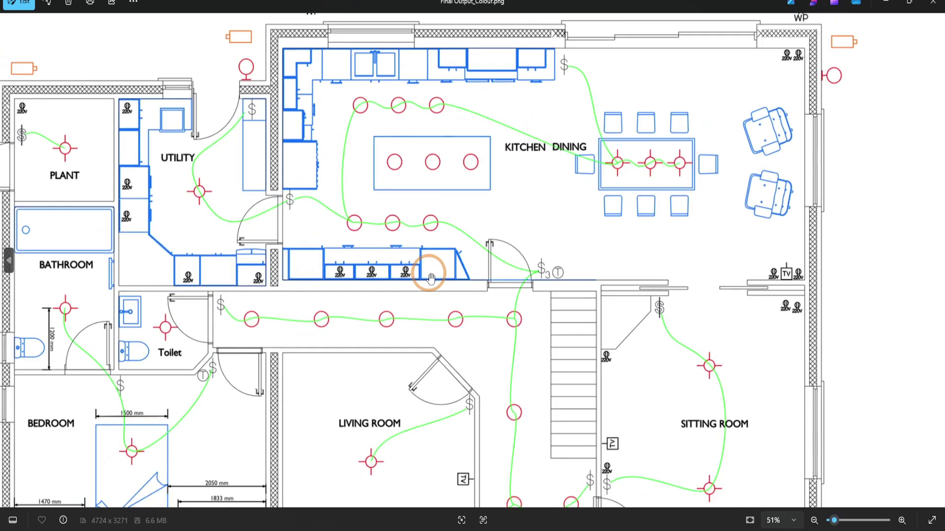